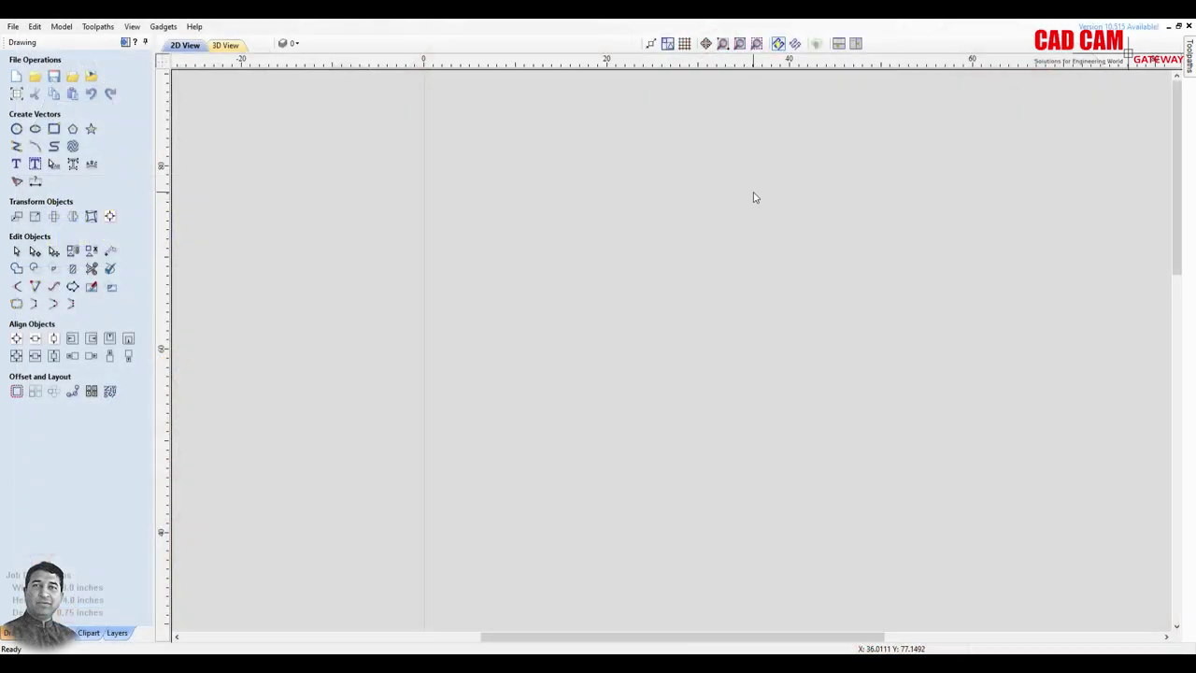
- Zoom the 2D View in until the semicircular arch band and straight rope border fill the canvas
scroll(707, 342, "up", 1)
scroll(702, 363, "up", 1)
scroll(683, 371, "up", 1)
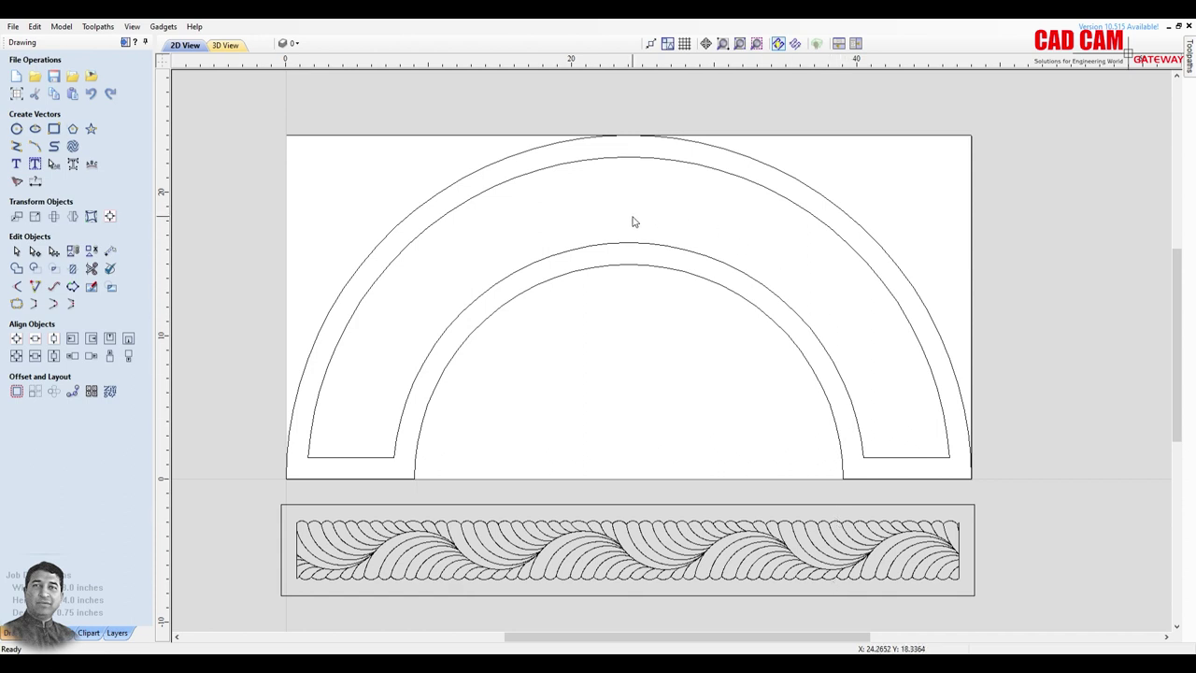
- Give the selected straight rope border a bounding-box distortion envelope
scroll(346, 383, "down", 1)
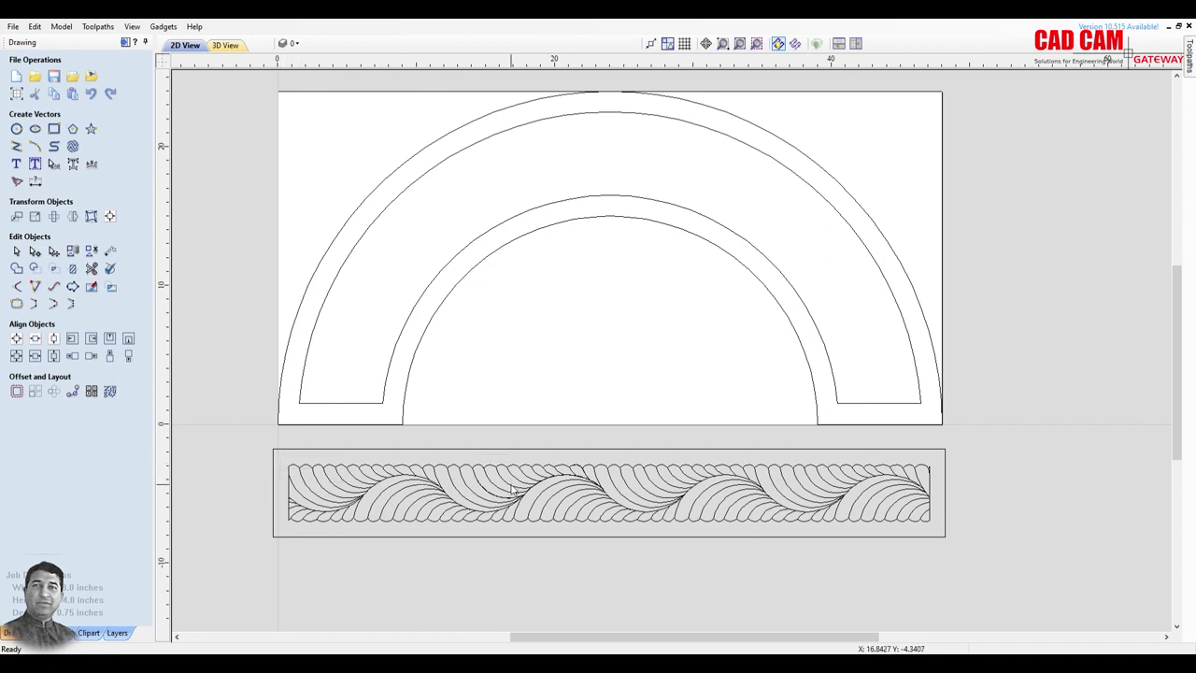
left_click_drag(280, 455, 939, 533)
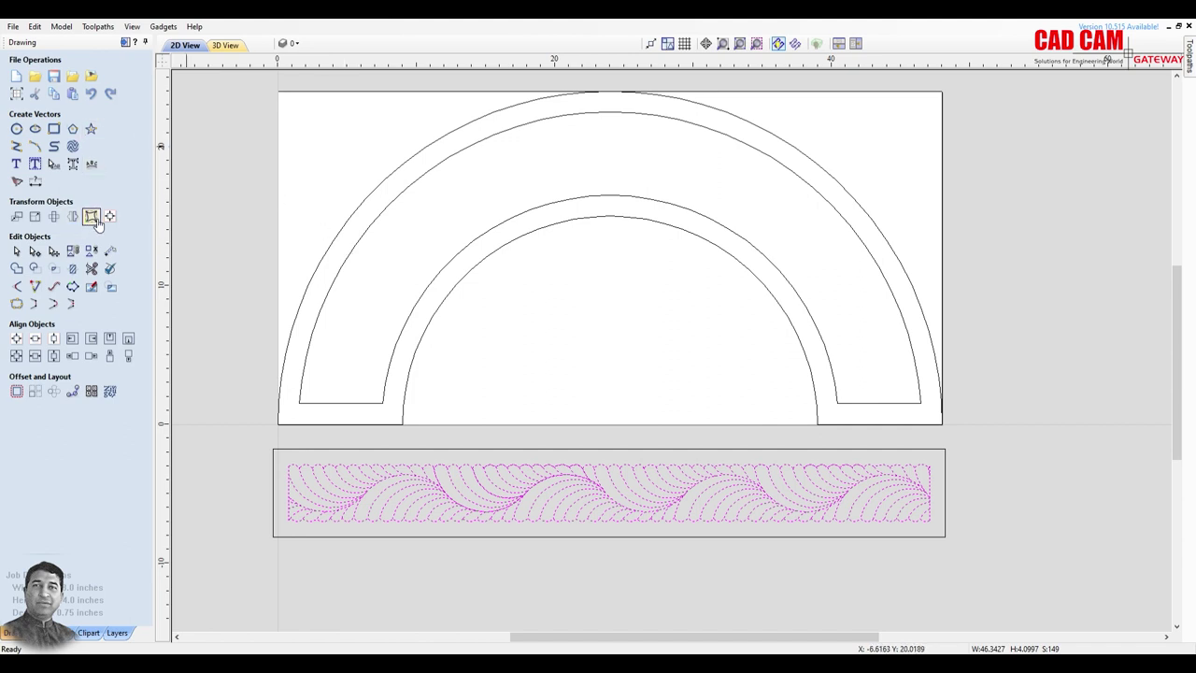
left_click(94, 220)
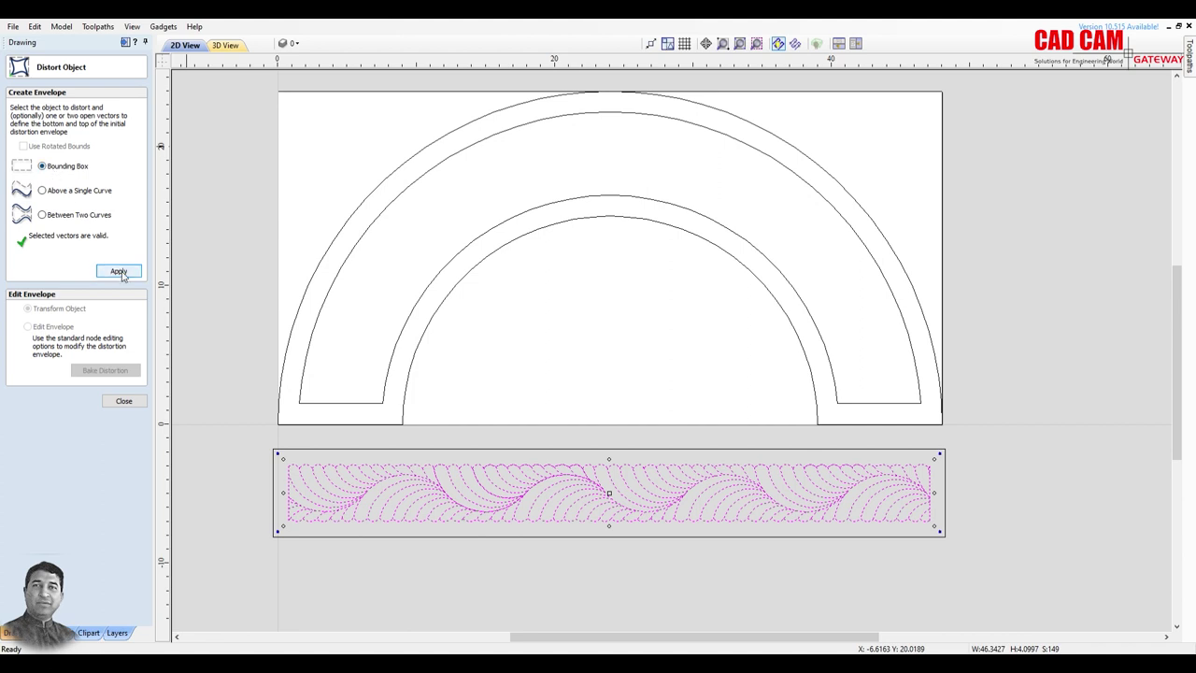
left_click(119, 272)
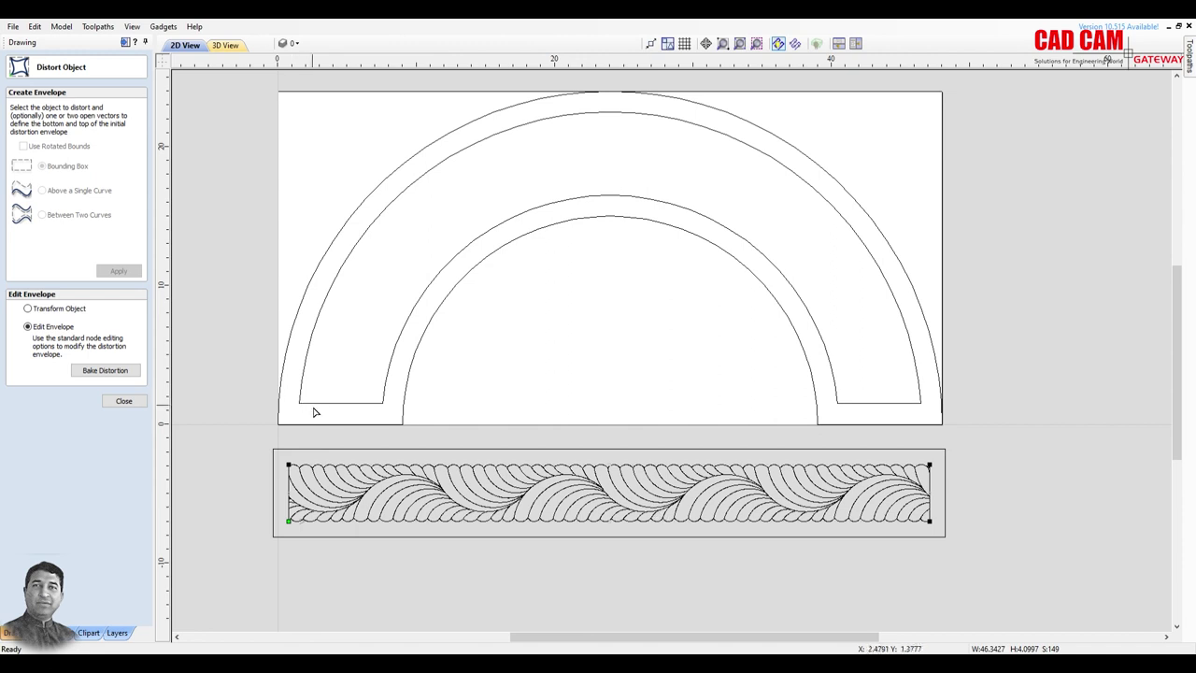
left_click(123, 400)
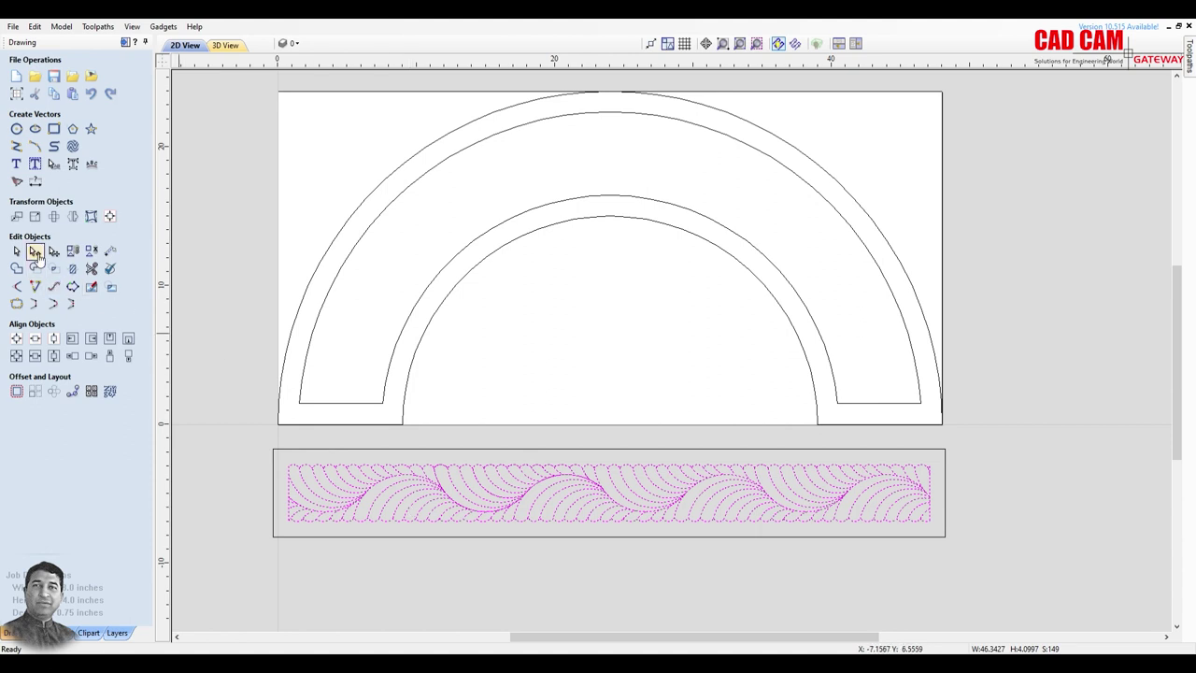
- Convert the envelope's top and bottom edges to arcs and raise the lower arc into an arch
left_click(35, 254)
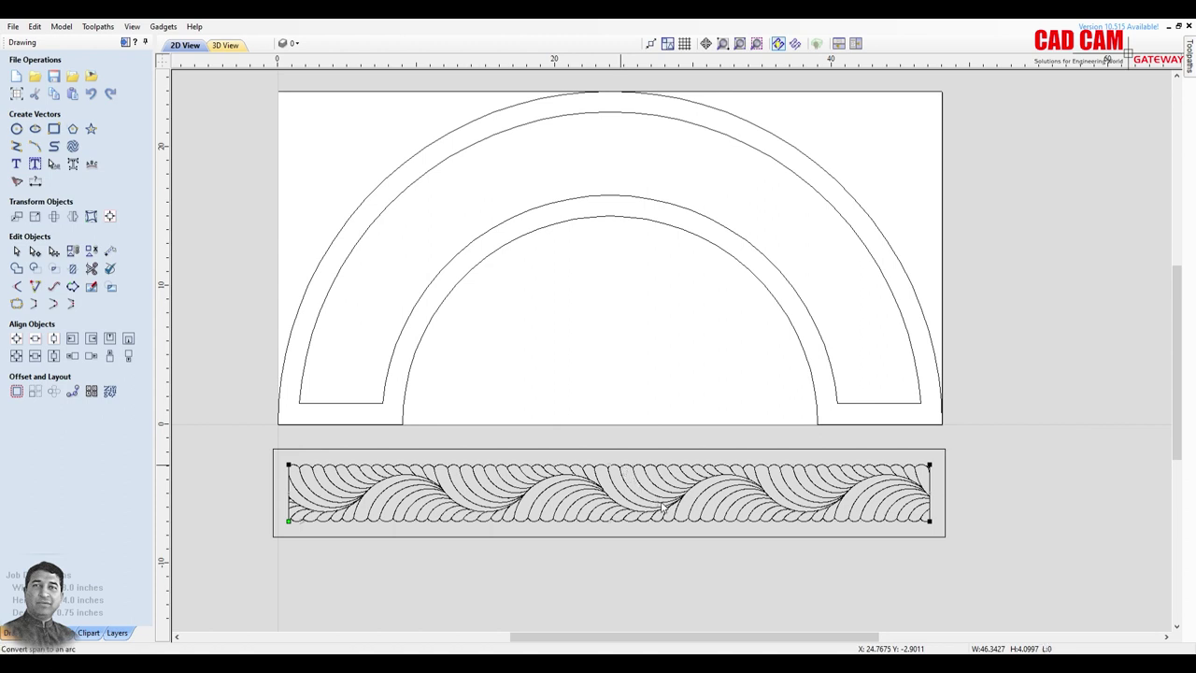
key("a")
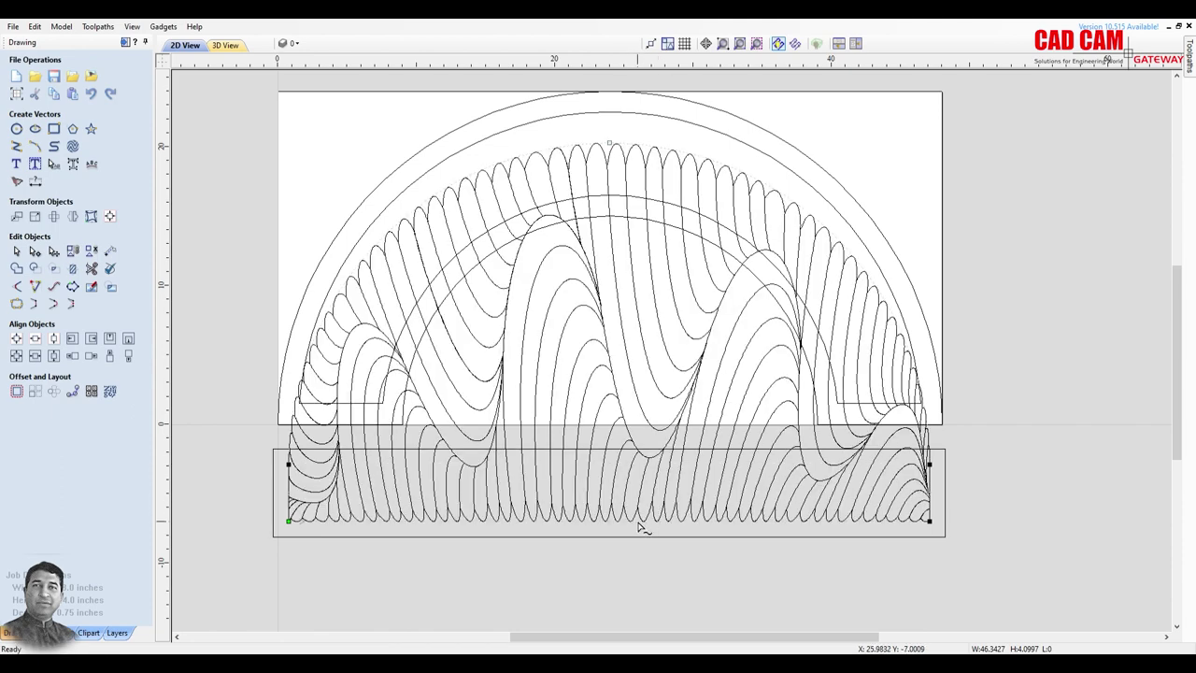
key("a")
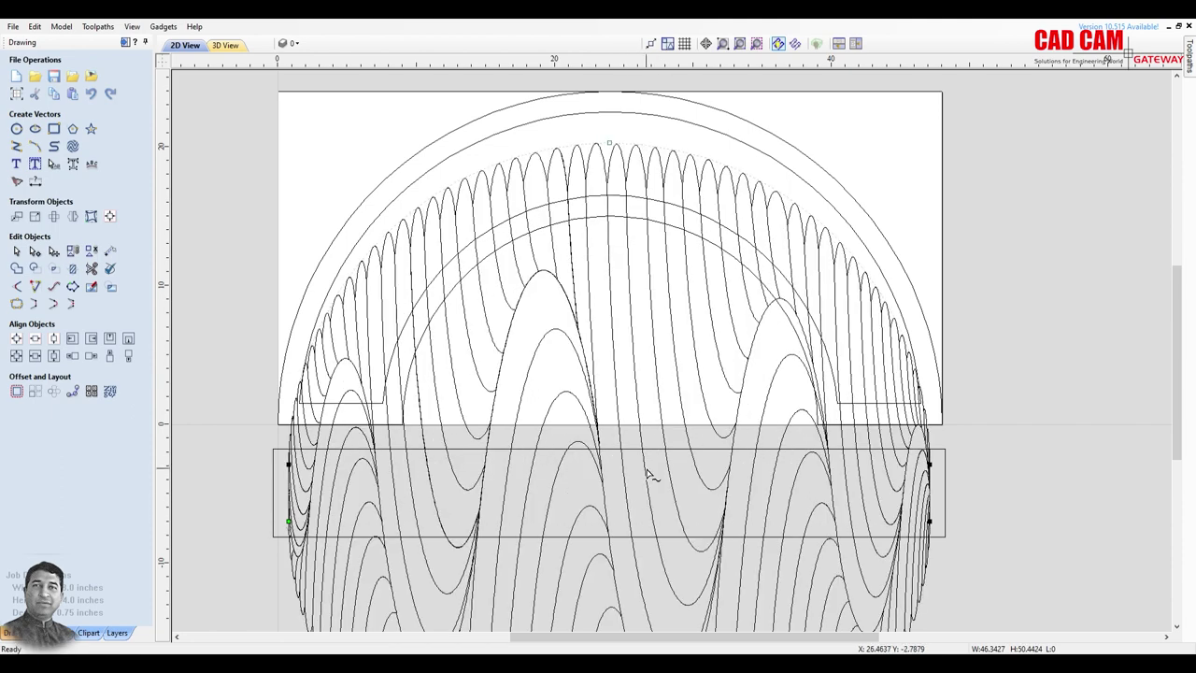
scroll(645, 430, "down", 2)
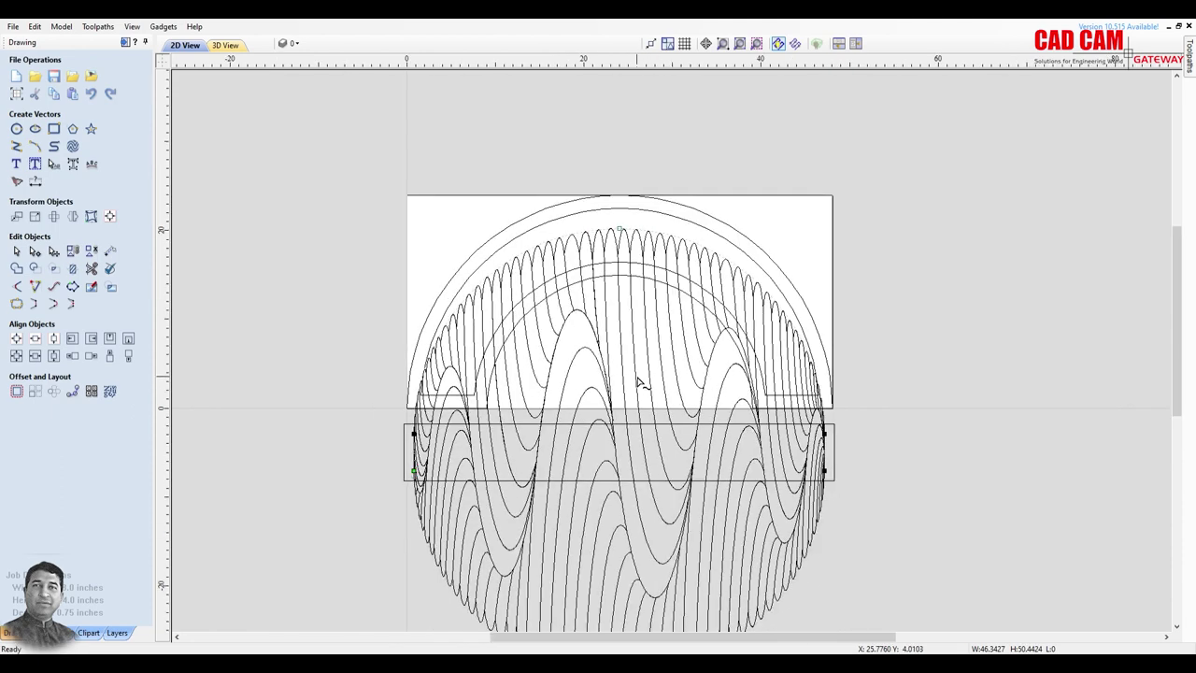
left_click(619, 228)
scroll(636, 348, "down", 2)
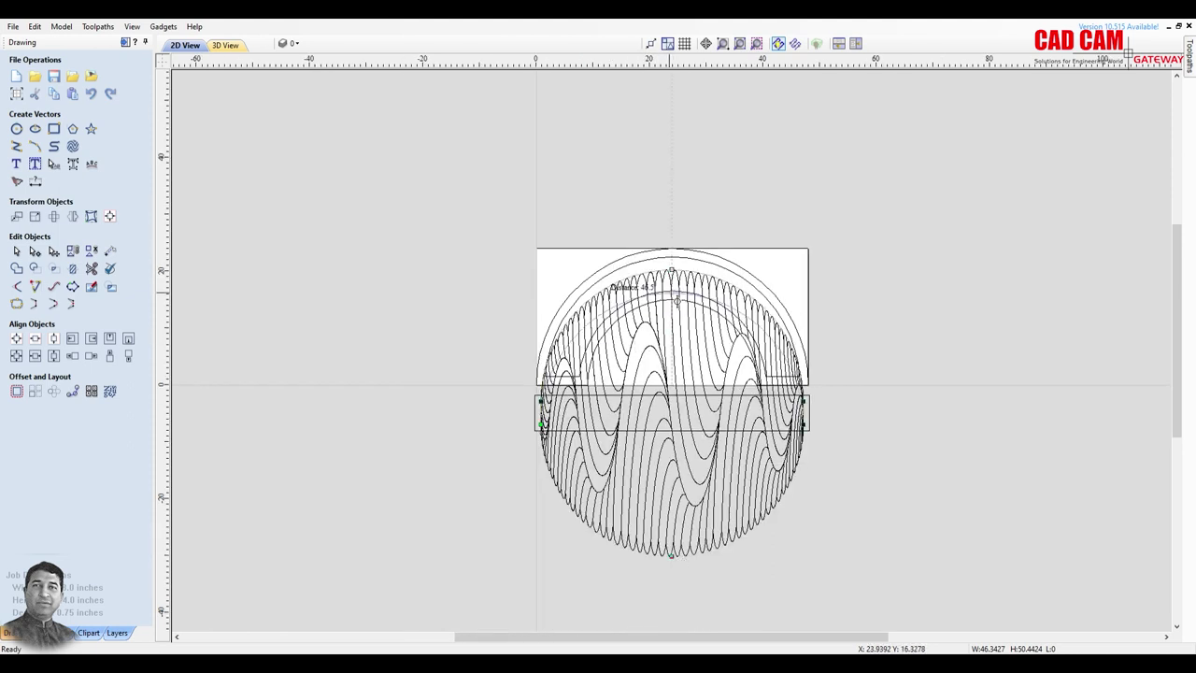
left_click_drag(671, 556, 682, 299)
- Move the envelope's four corner nodes onto the arch band's left and right feet
scroll(682, 299, "up", 1)
scroll(794, 430, "up", 3)
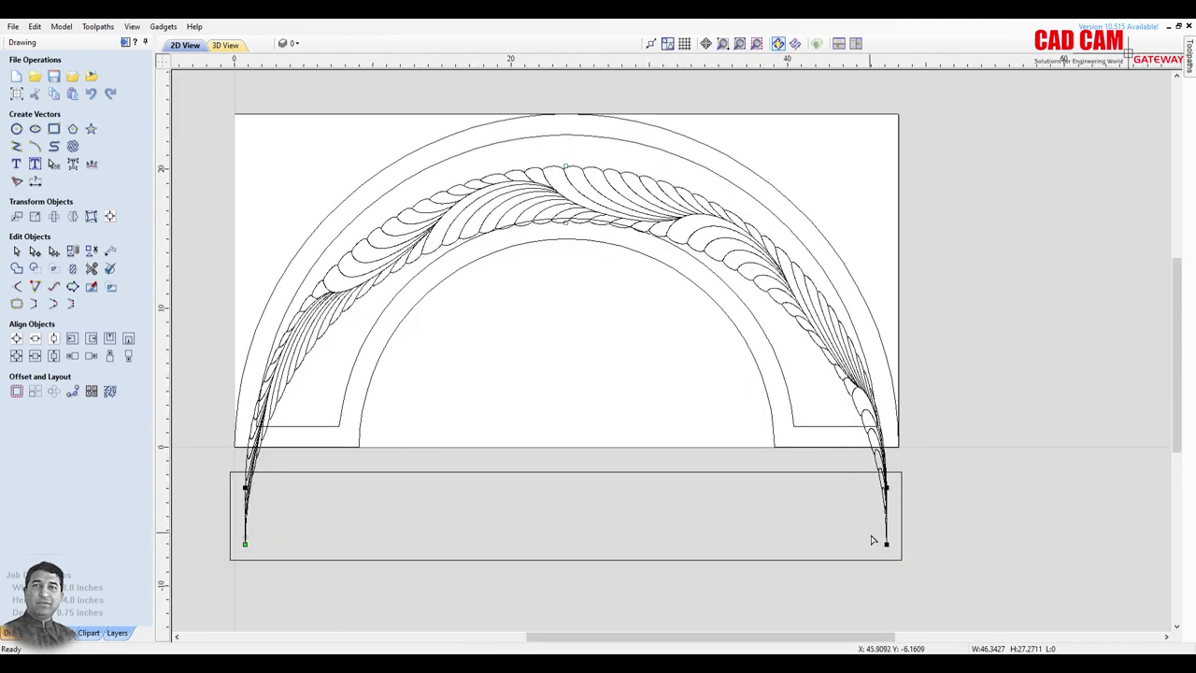
left_click_drag(895, 549, 794, 427)
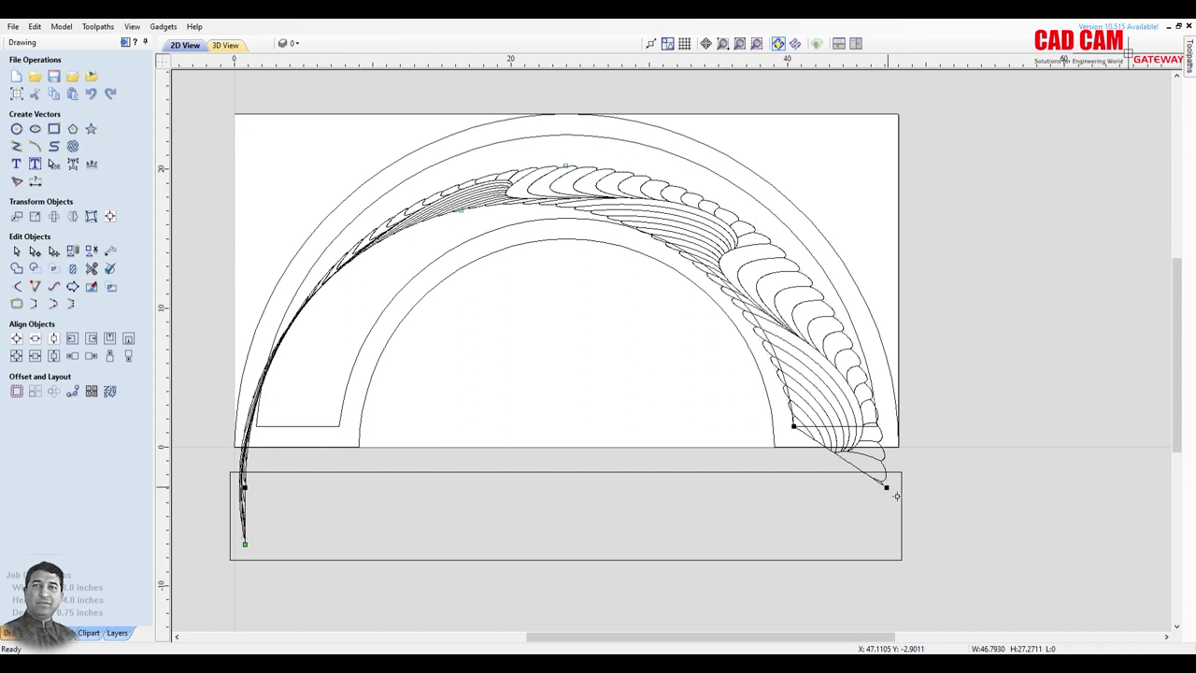
left_click_drag(888, 488, 876, 426)
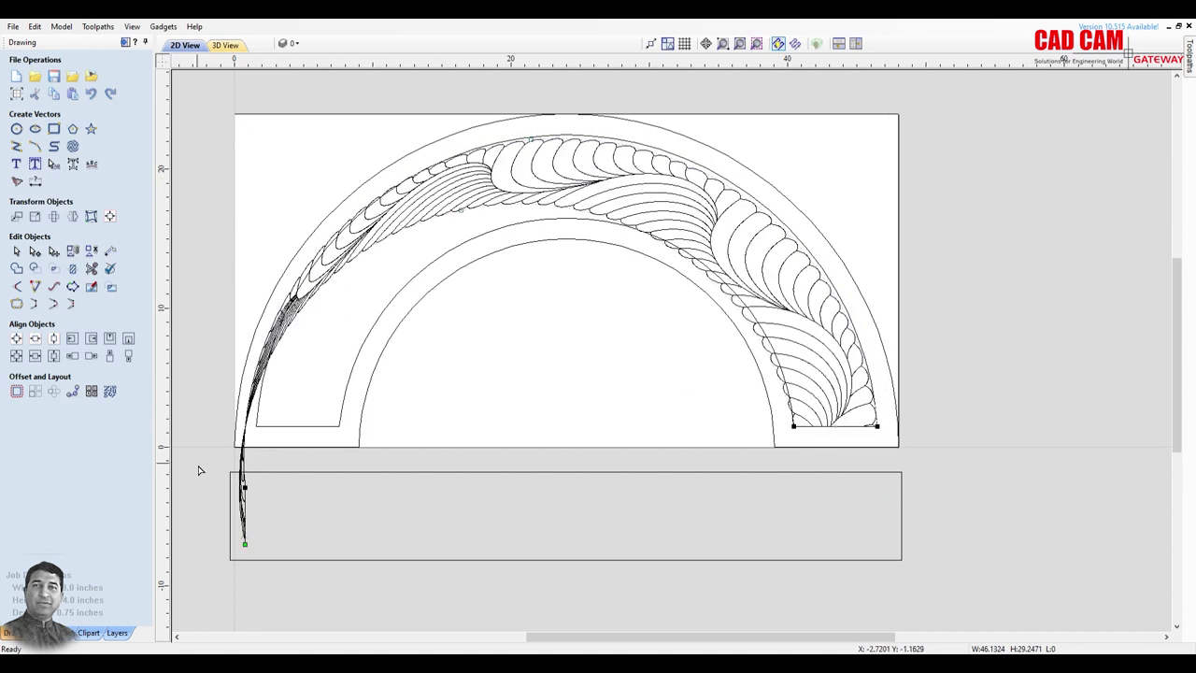
left_click_drag(248, 546, 342, 424)
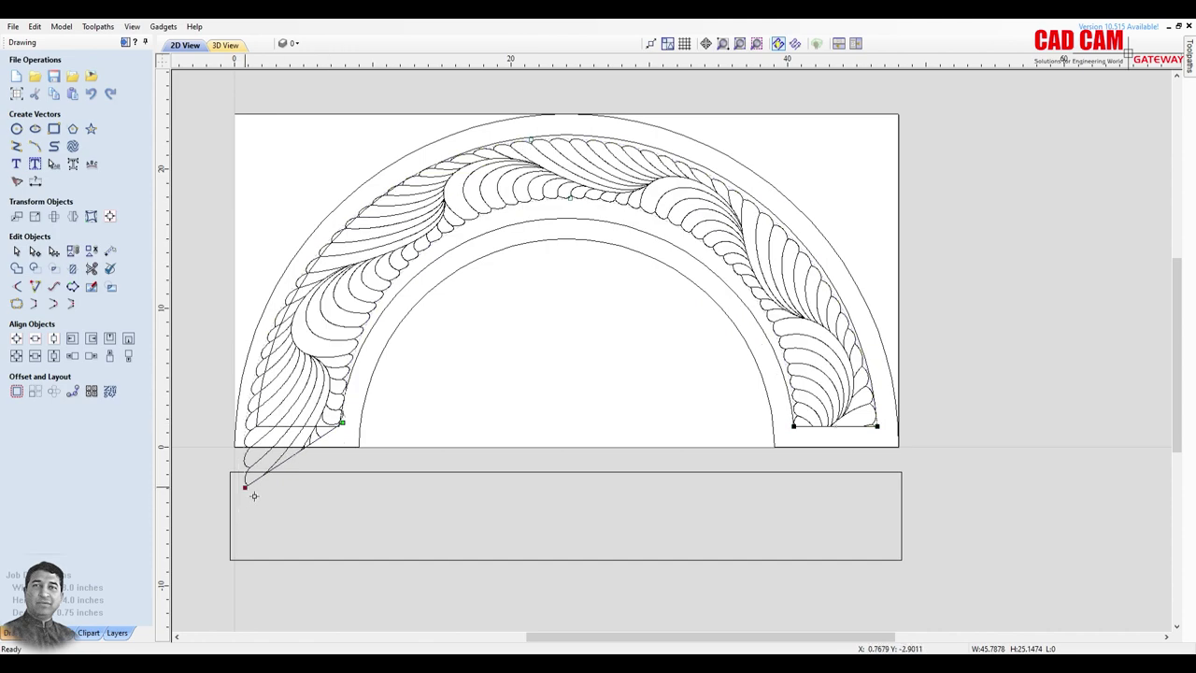
left_click_drag(249, 491, 264, 435)
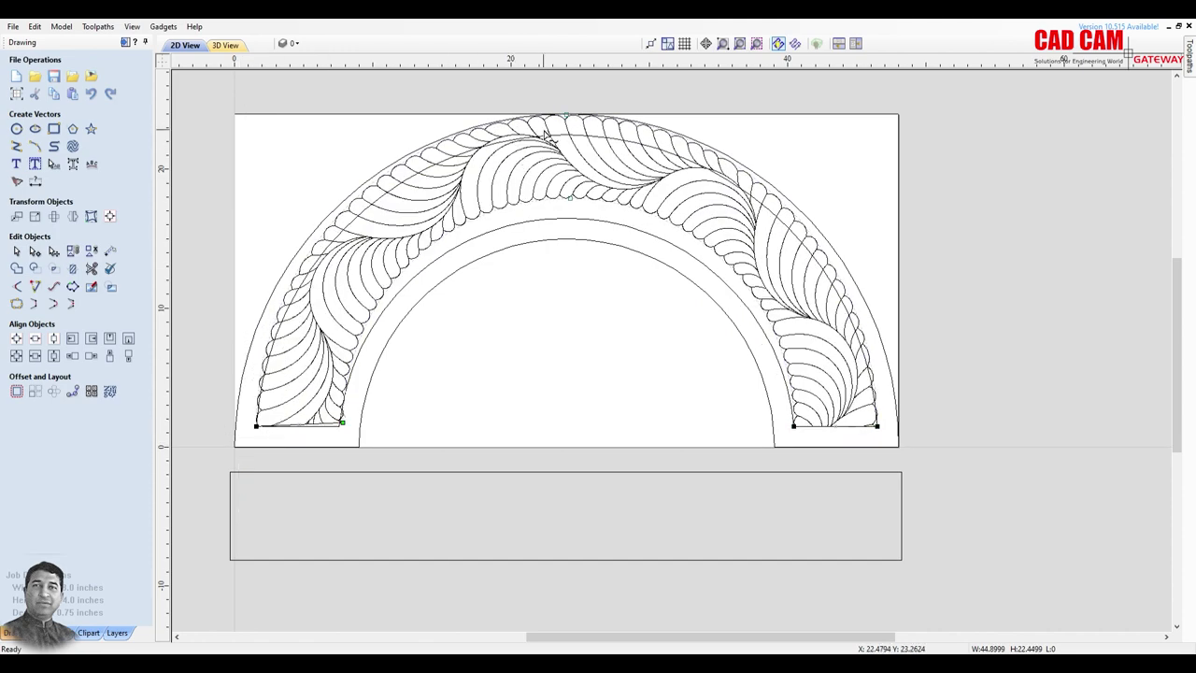
- Pull the envelope's outer and inner arcs down to fit inside the band's outlines
scroll(550, 137, "up", 3)
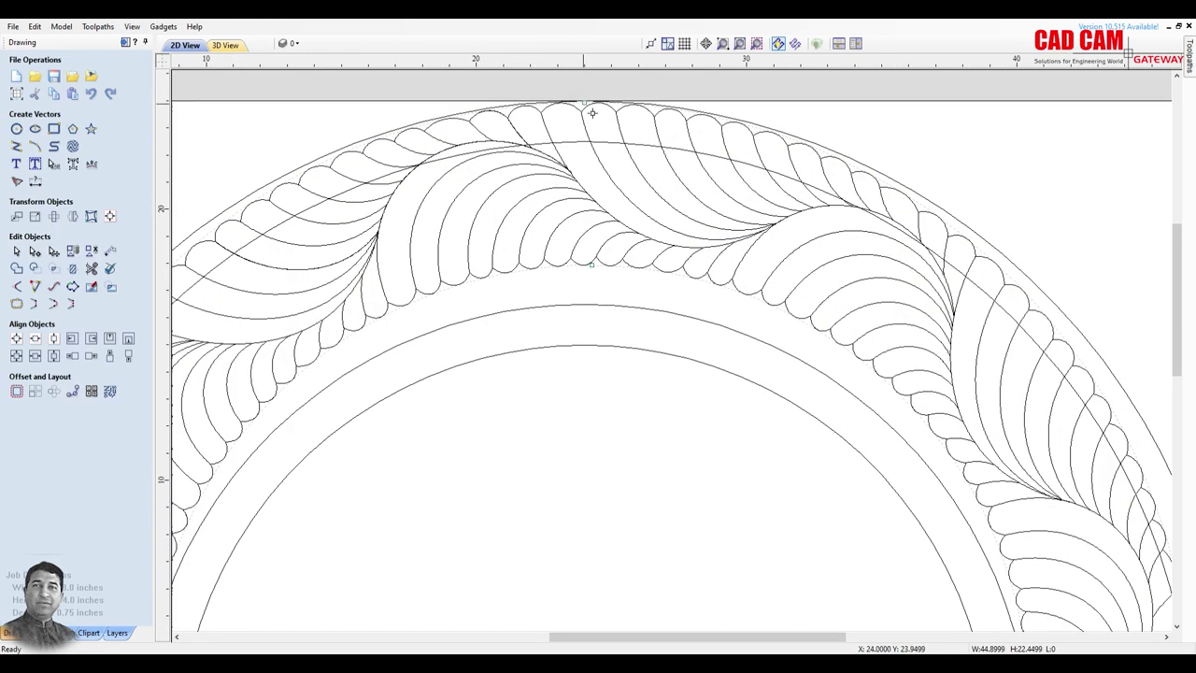
left_click_drag(586, 105, 587, 143)
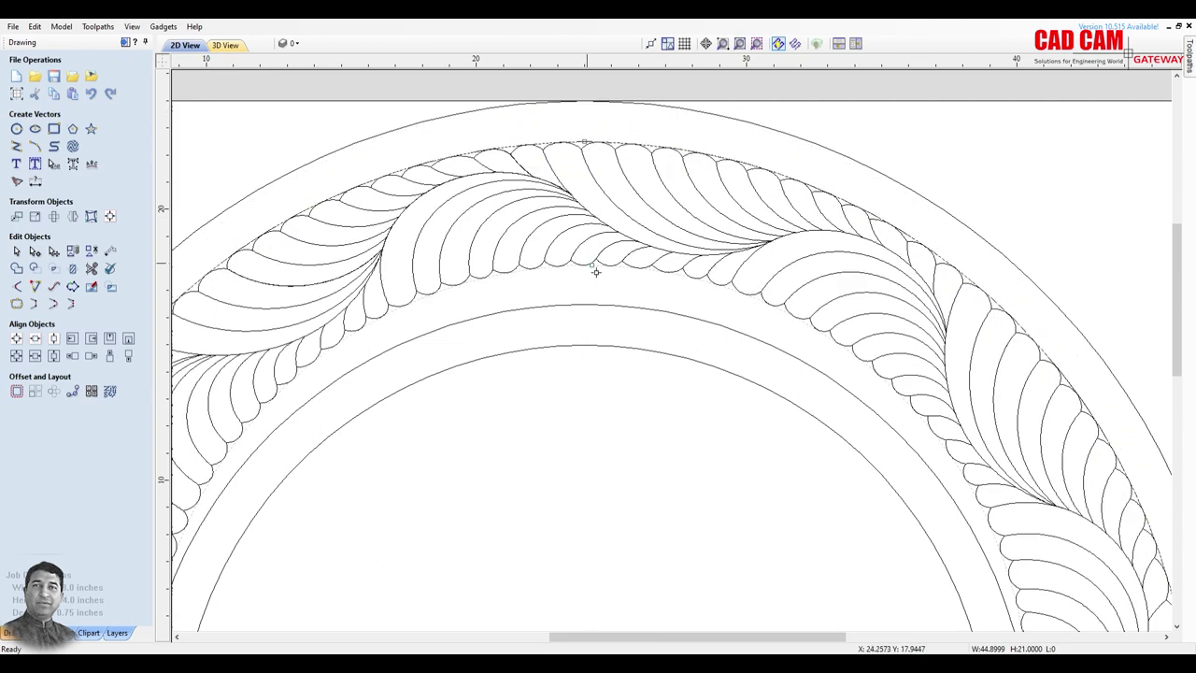
left_click_drag(592, 267, 598, 312)
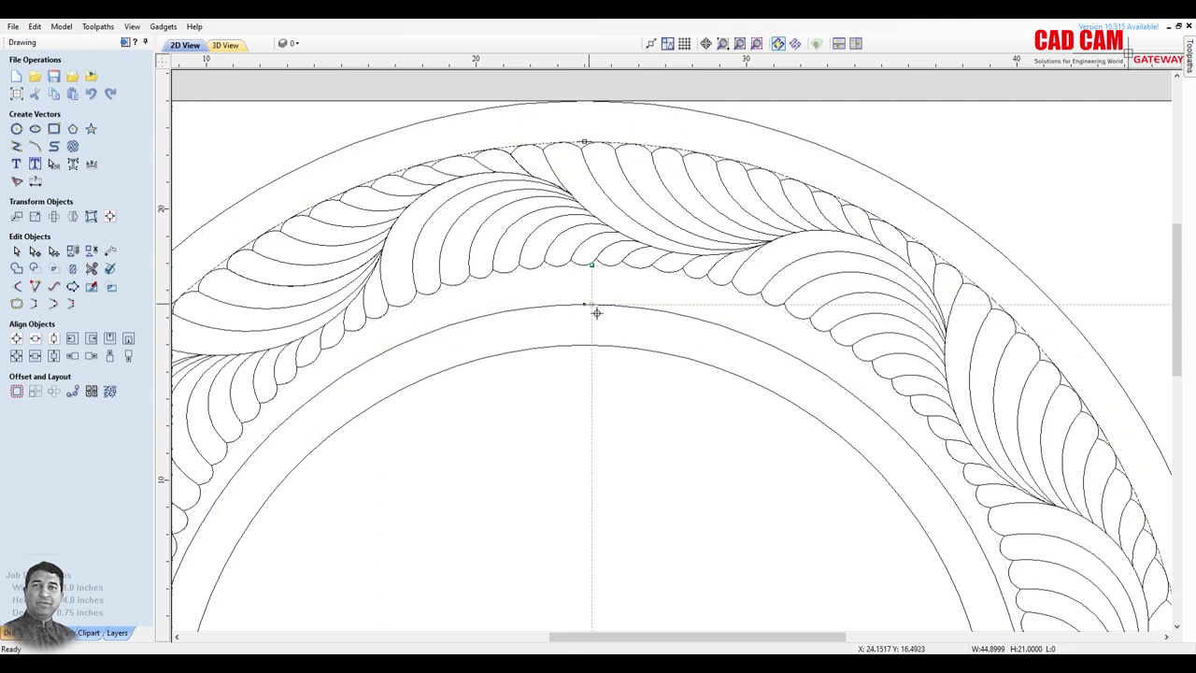
- Level the rope's bottom ends squarely onto the band's base line
scroll(621, 220, "down", 3)
scroll(448, 392, "up", 1)
scroll(440, 368, "up", 3)
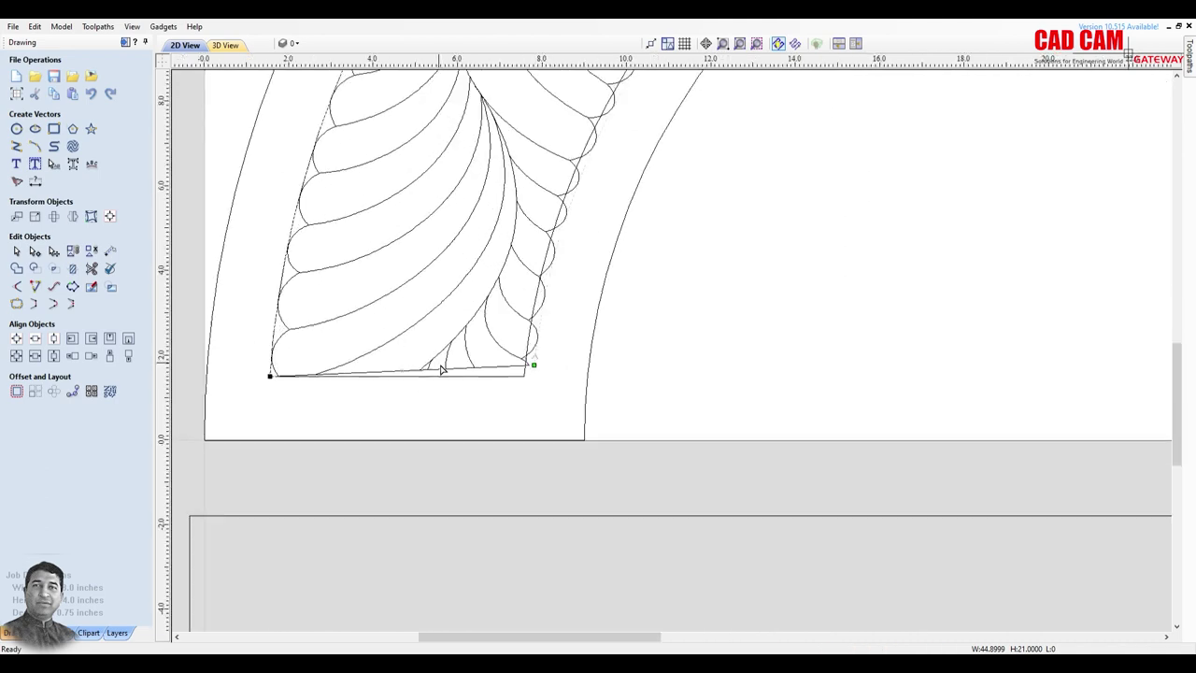
scroll(614, 374, "up", 2)
left_click_drag(646, 376, 597, 430)
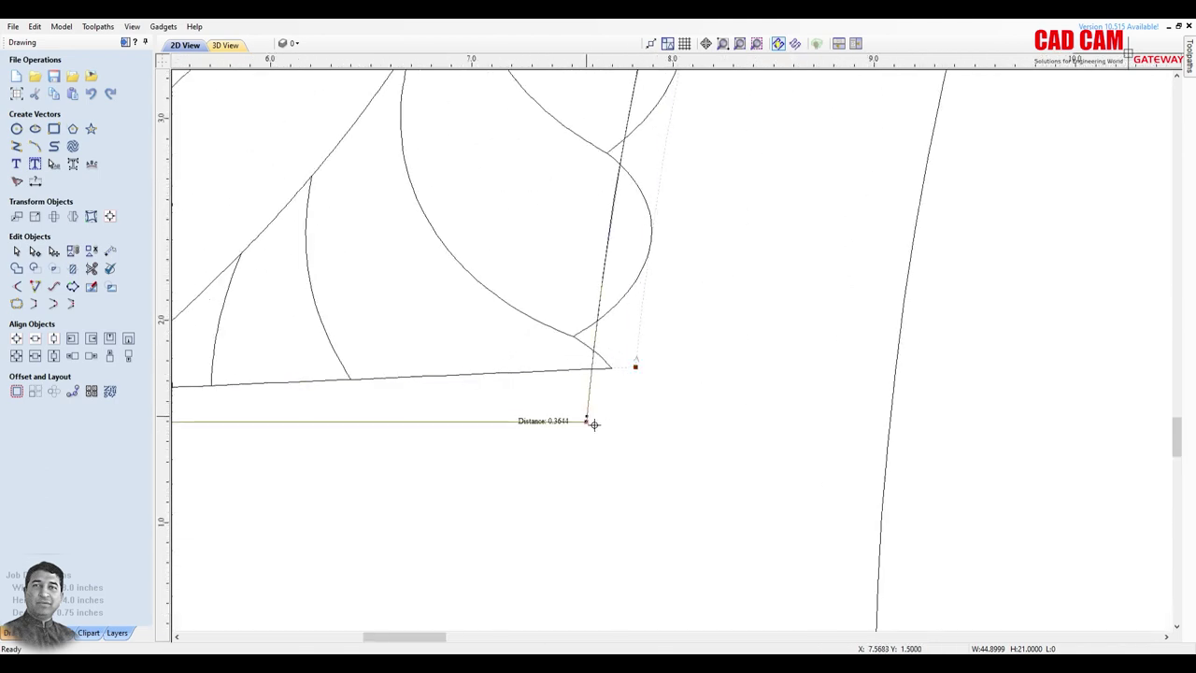
scroll(597, 429, "down", 2)
scroll(597, 430, "down", 2)
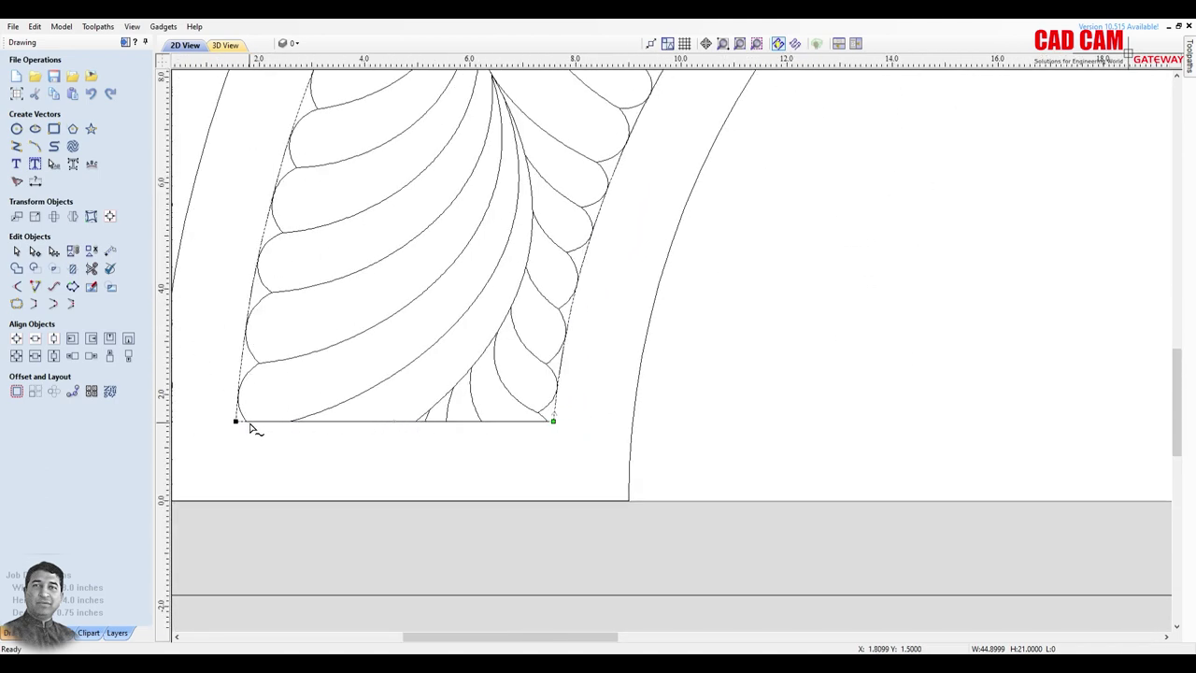
scroll(234, 420, "up", 4)
scroll(234, 420, "down", 6)
scroll(280, 420, "down", 5)
scroll(678, 421, "up", 4)
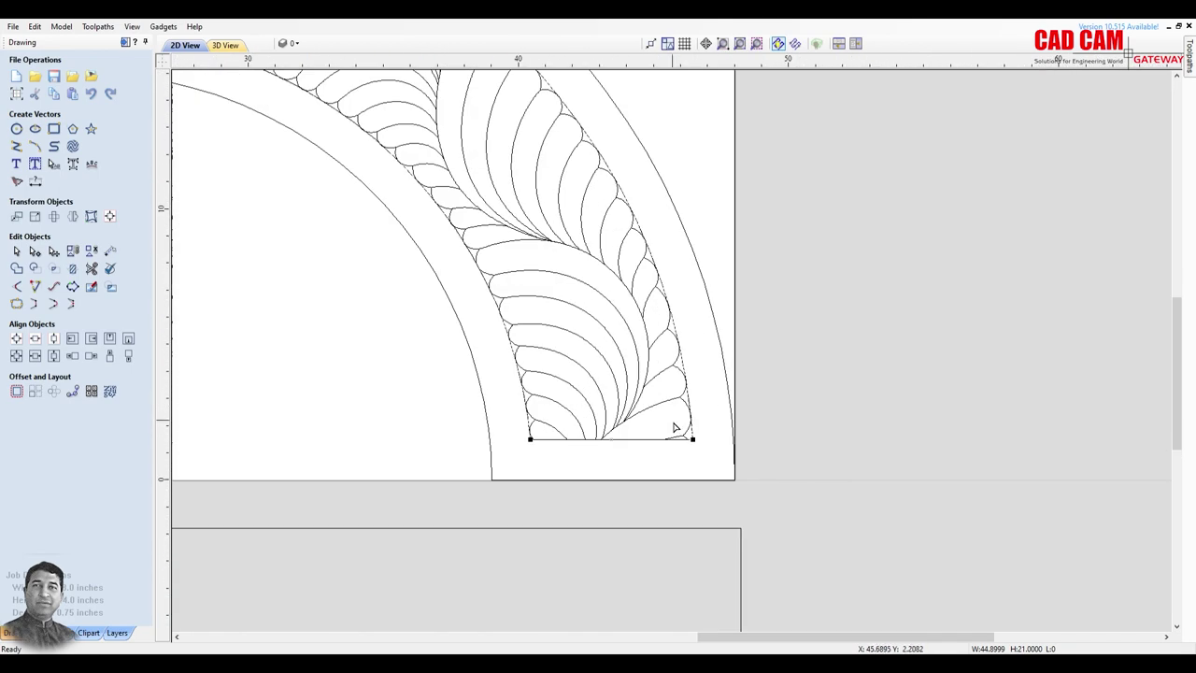
scroll(664, 430, "up", 4)
scroll(553, 482, "down", 5)
scroll(598, 477, "up", 2)
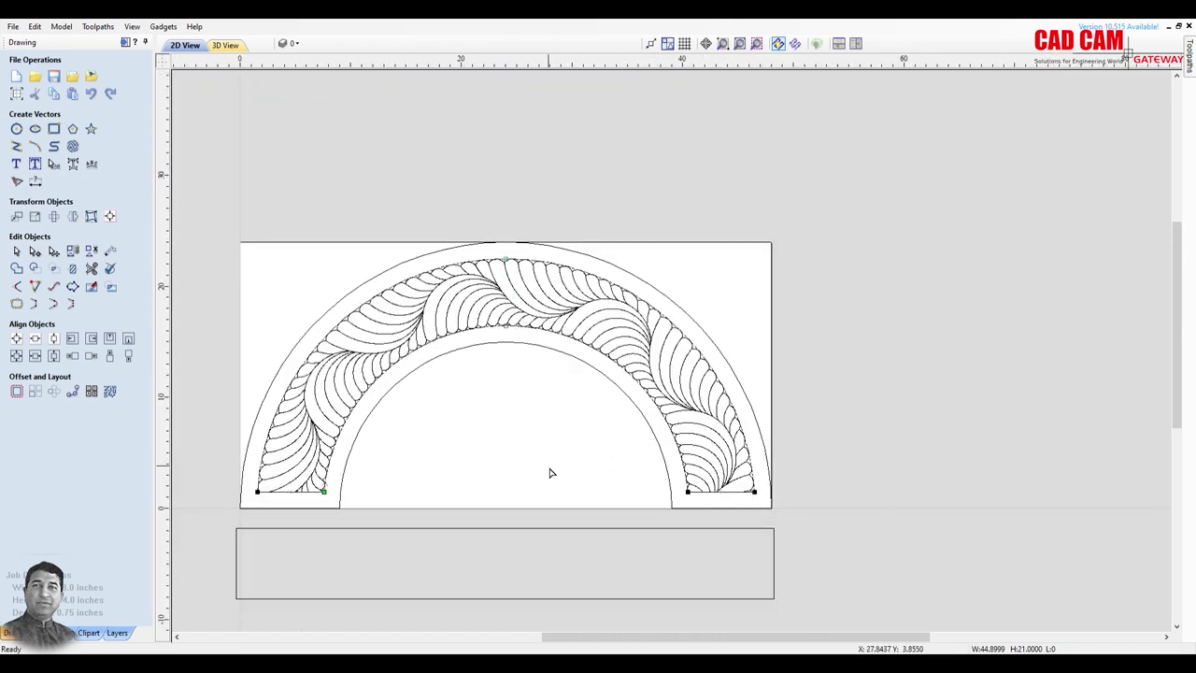
scroll(532, 468, "up", 2)
left_click(336, 135)
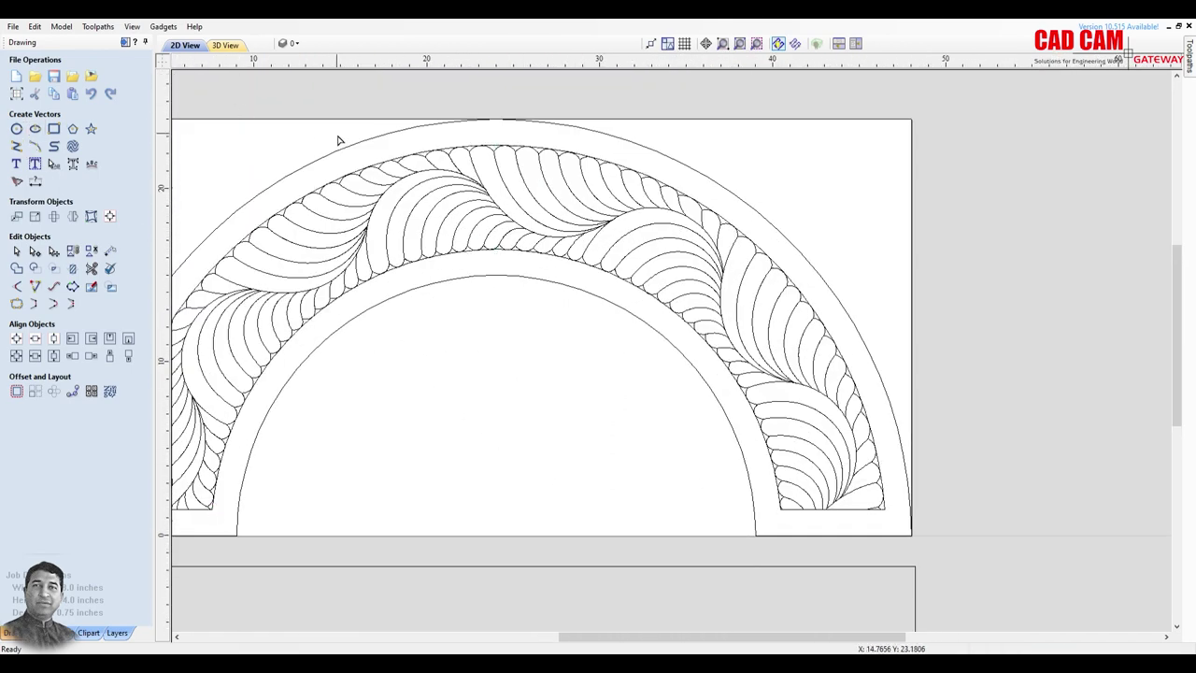
left_click(364, 179)
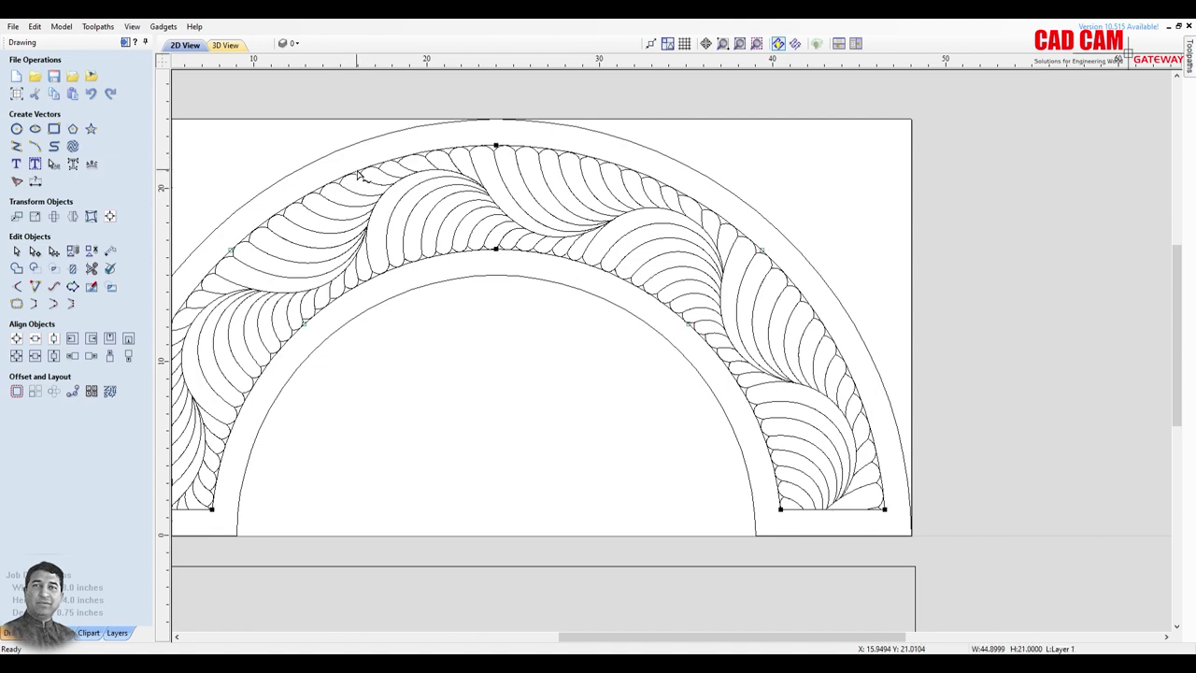
left_click(474, 372)
scroll(738, 318, "down", 1)
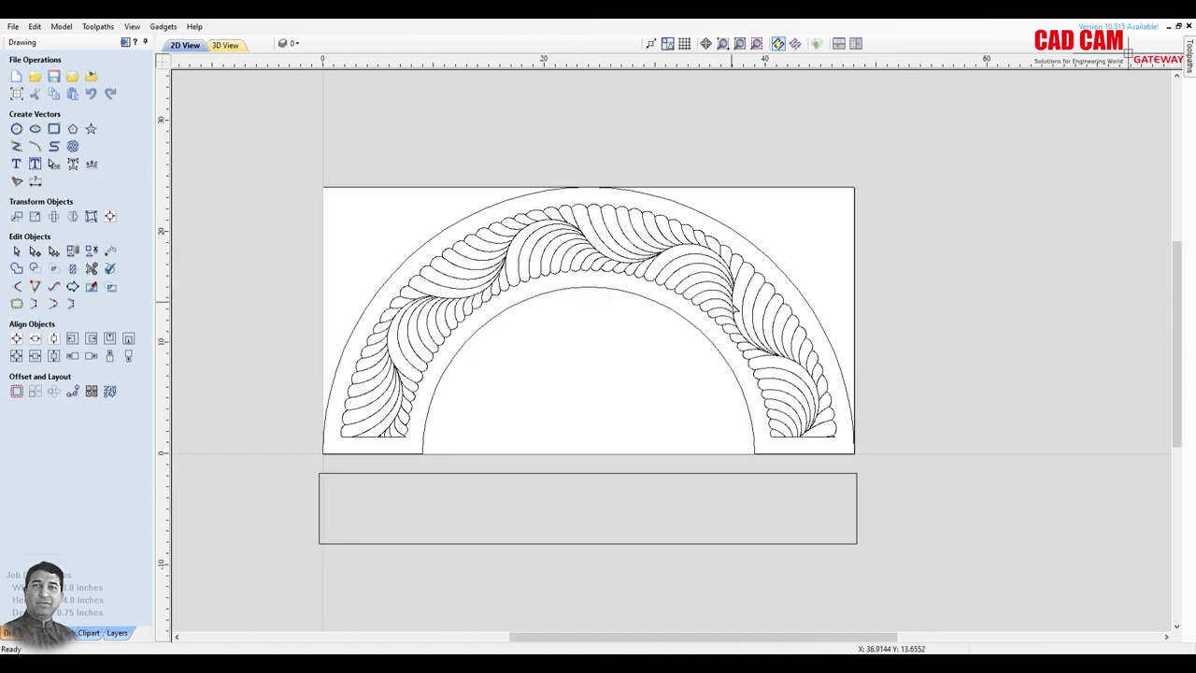
scroll(592, 294, "up", 1)
scroll(585, 286, "up", 1)
middle_click_drag(533, 278, 583, 286)
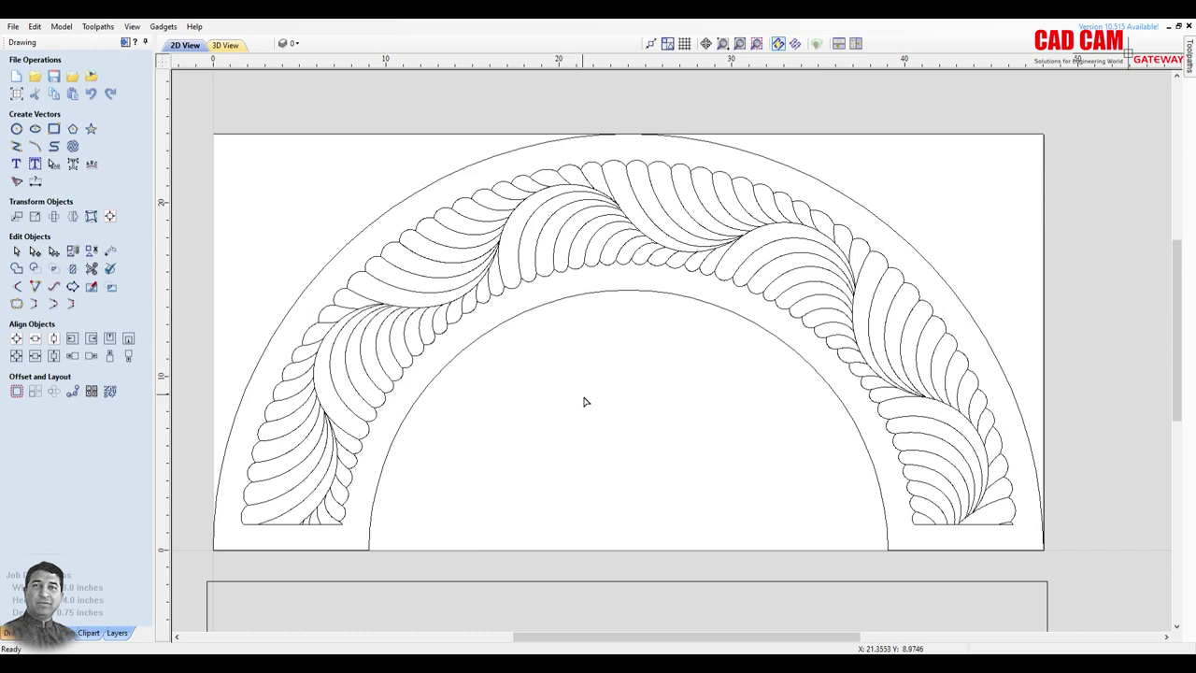